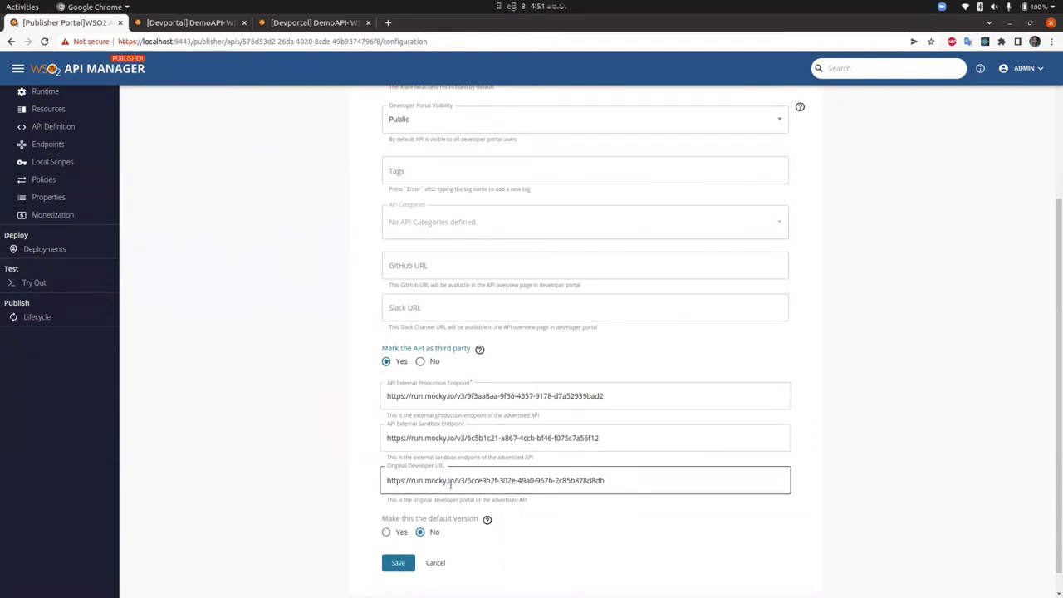
- Check the external endpoints and original developer URL, and save DemoAPI's basic info with the API marked as third party
scroll(313, 319, down, 1)
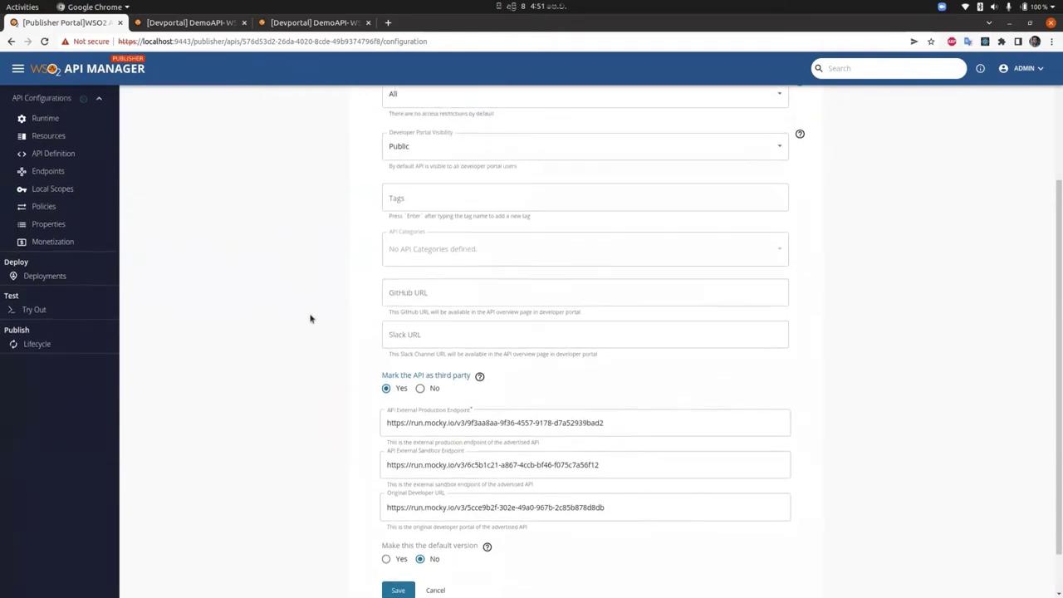
scroll(287, 380, up, 1)
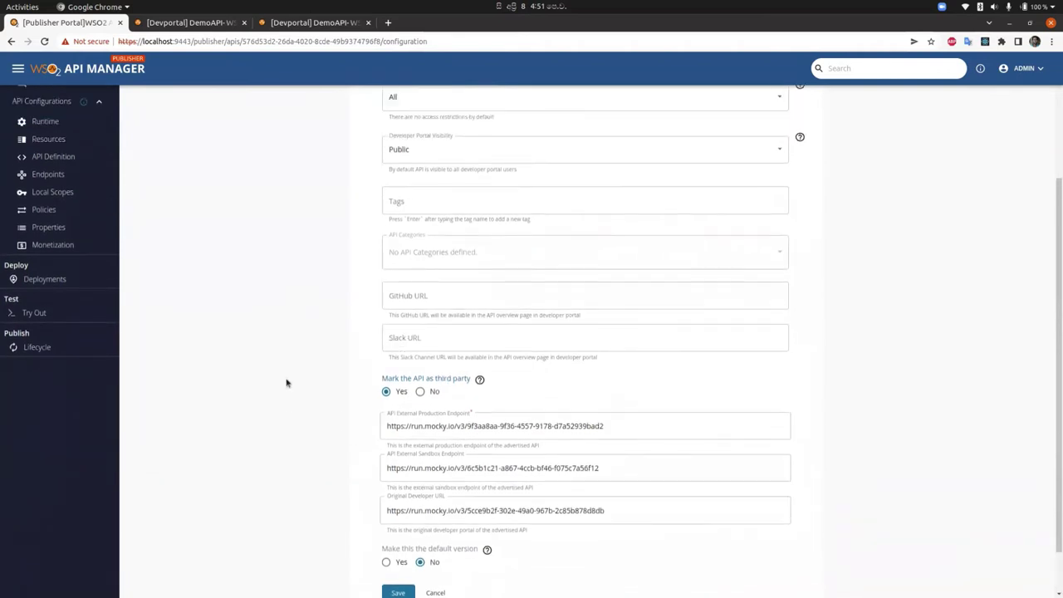
scroll(287, 382, down, 1)
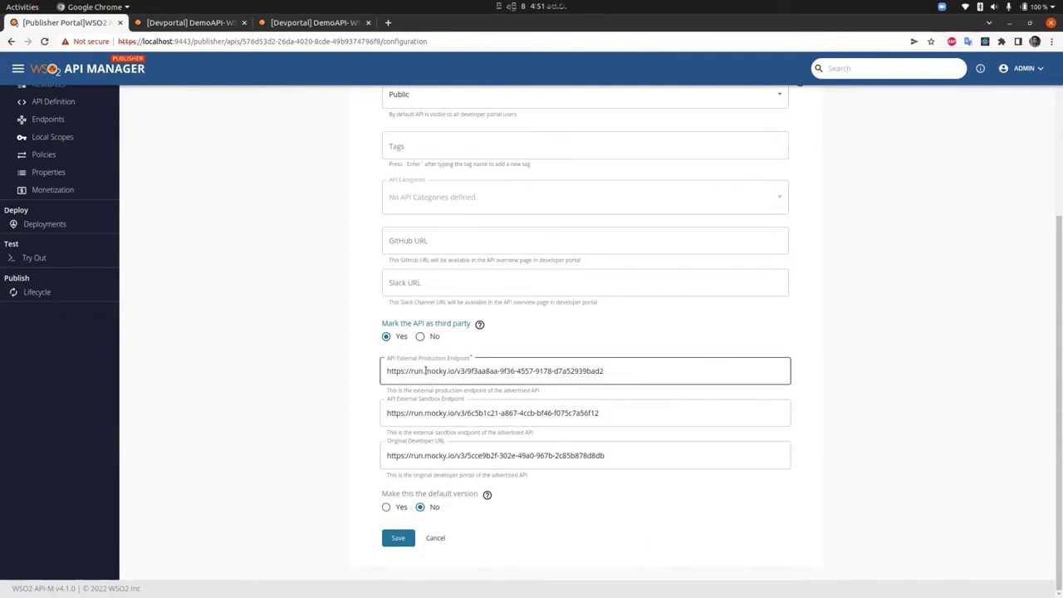
click(400, 537)
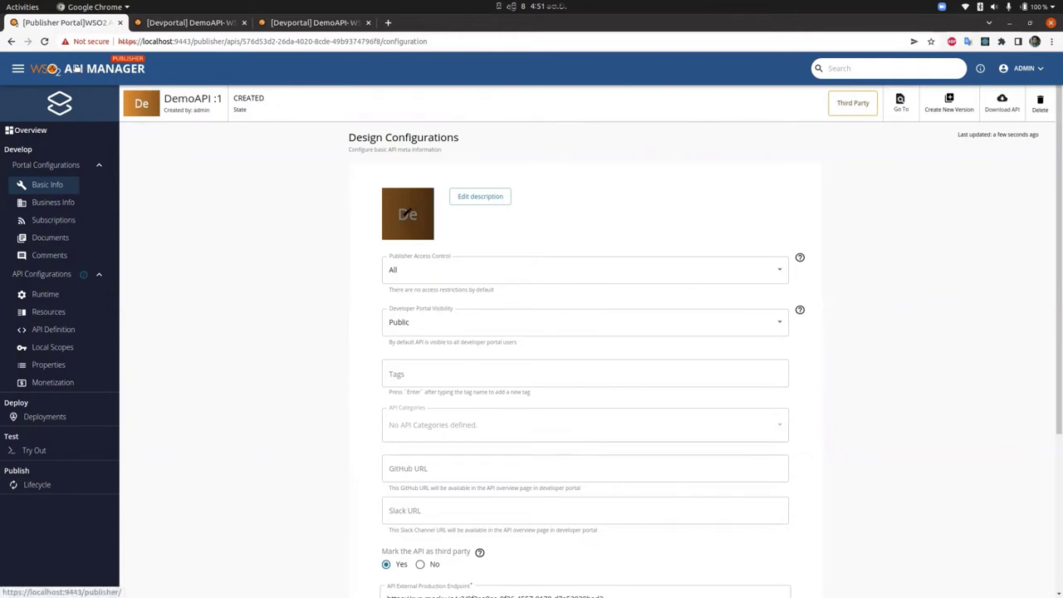
- Open DemoAPI from the API list and publish it through its lifecycle
click(75, 68)
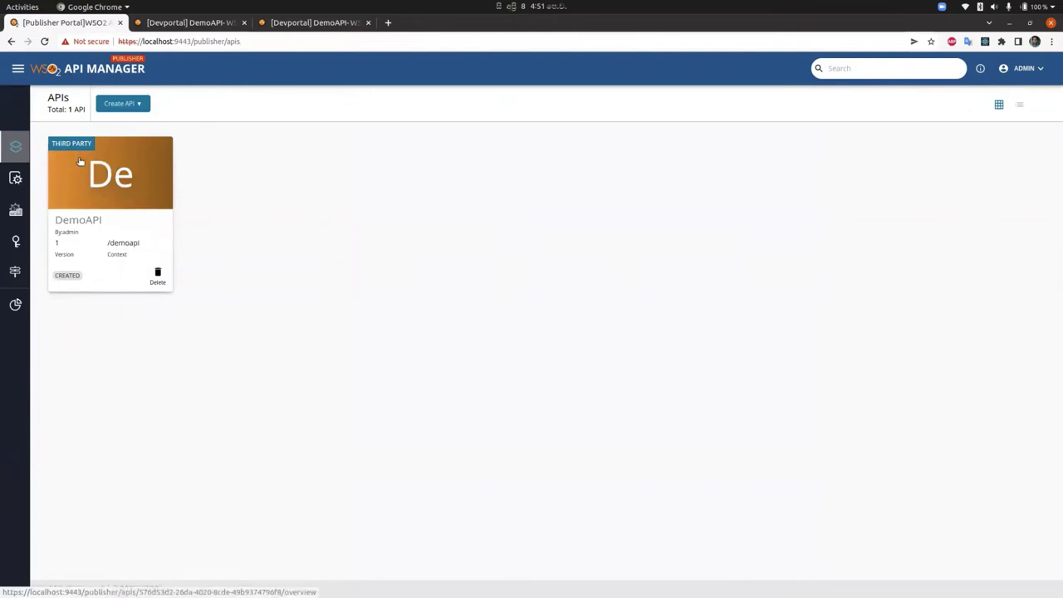
click(130, 200)
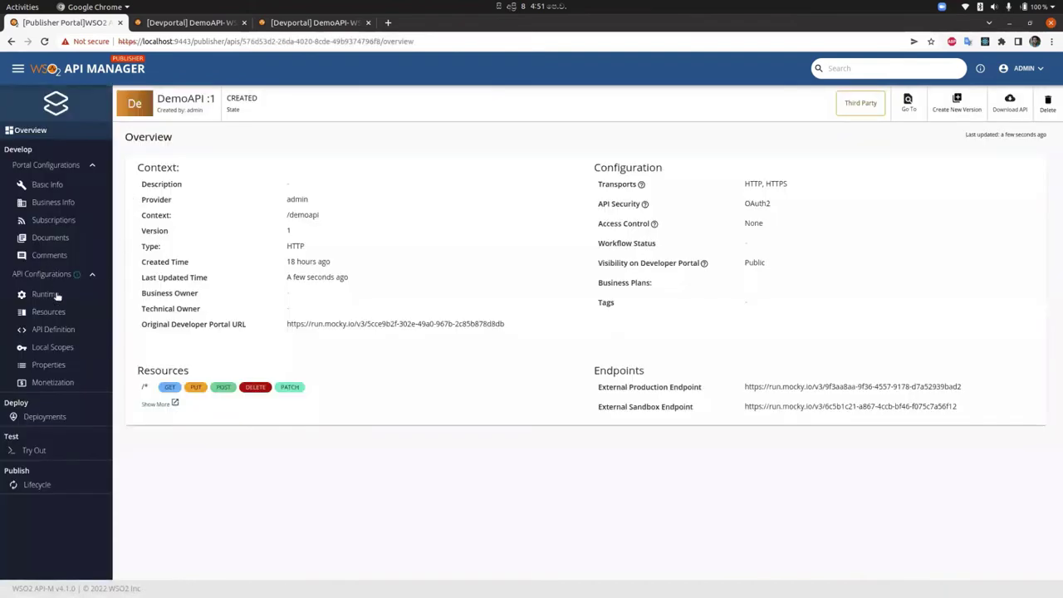
click(36, 487)
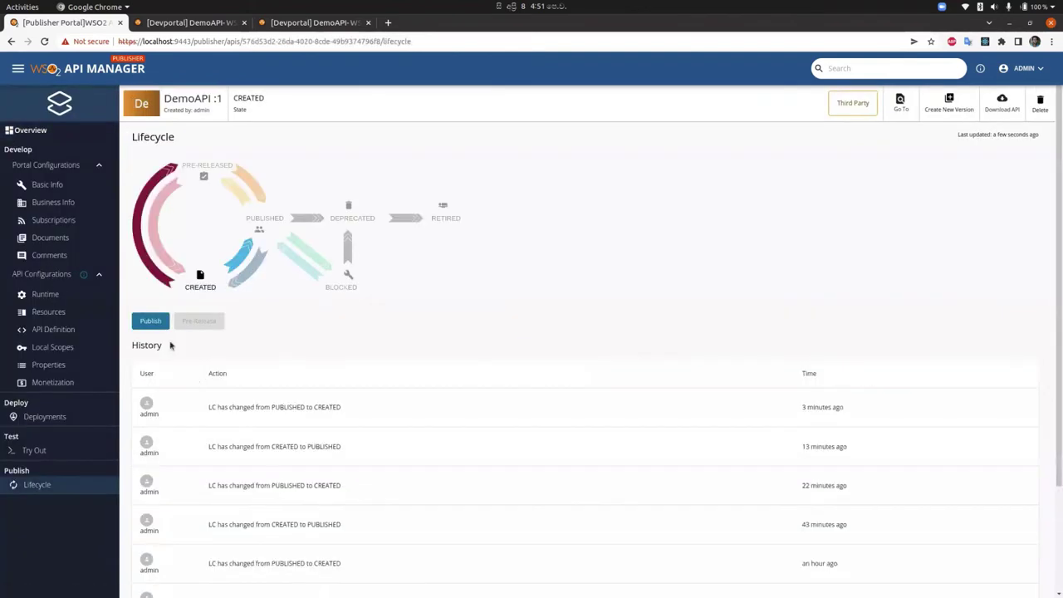
click(158, 322)
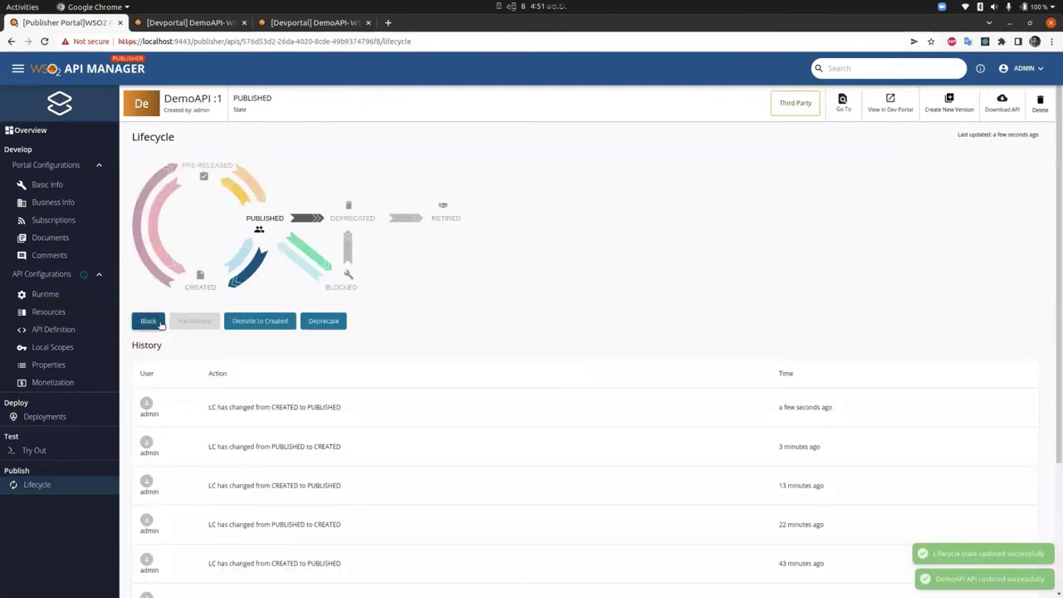
- View DemoAPI in the Developer Portal and execute its GET /* request in Try Out with the Production endpoint type
click(886, 111)
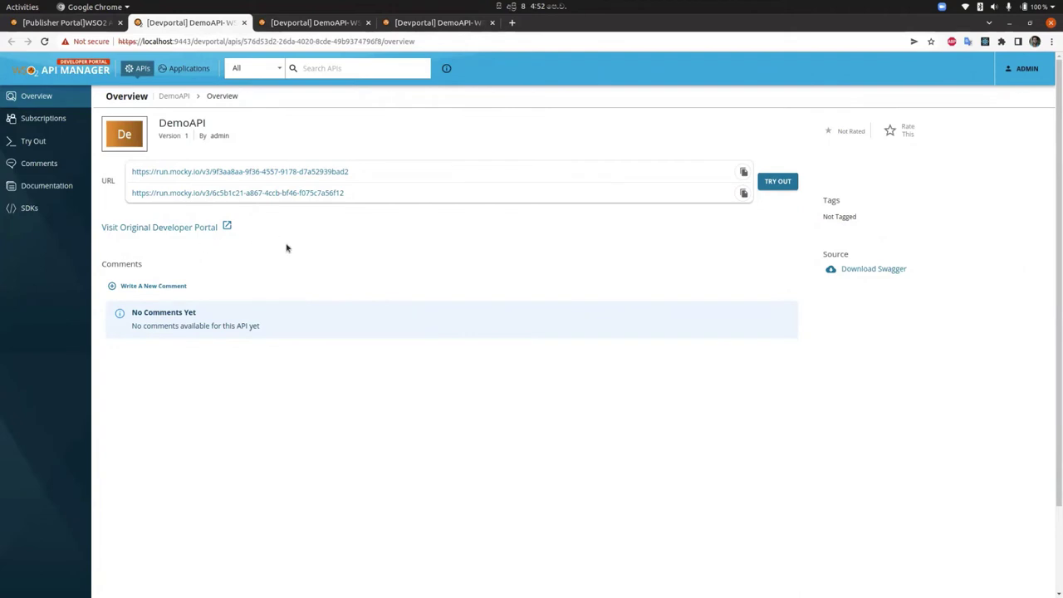
click(50, 142)
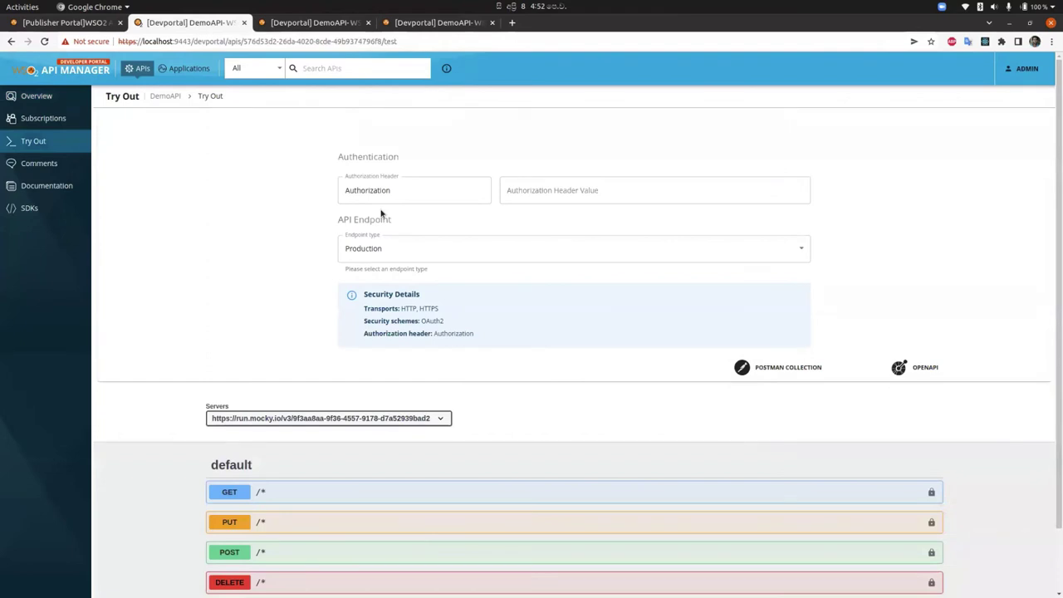
scroll(353, 397, down, 2)
click(352, 418)
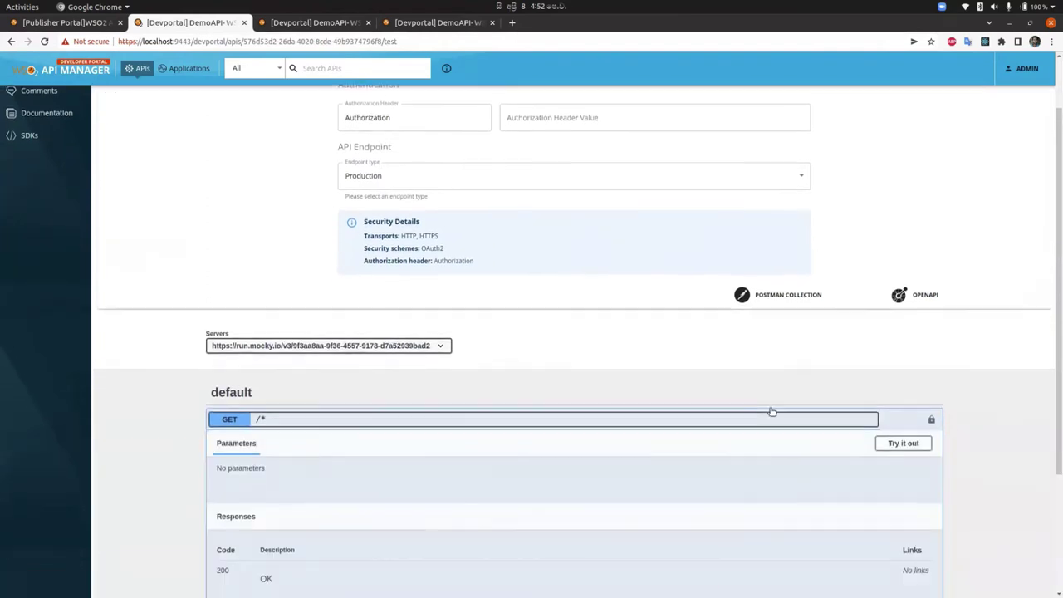
scroll(771, 412, down, 3)
click(879, 334)
click(543, 392)
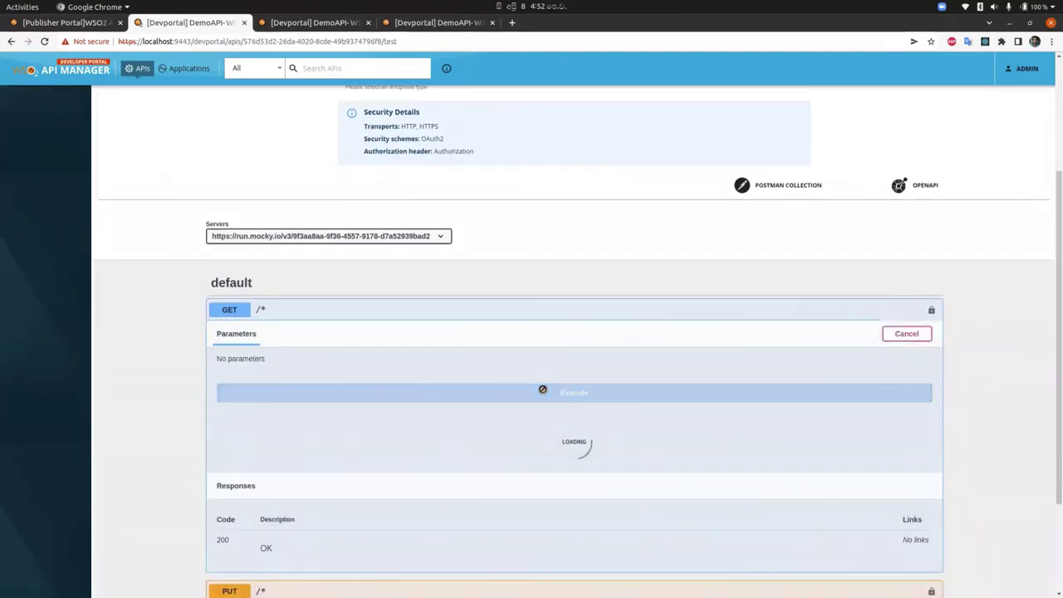
- Examine the request URL and response body of the executed GET request, along with the authentication and endpoint settings above it
scroll(543, 390, down, 2)
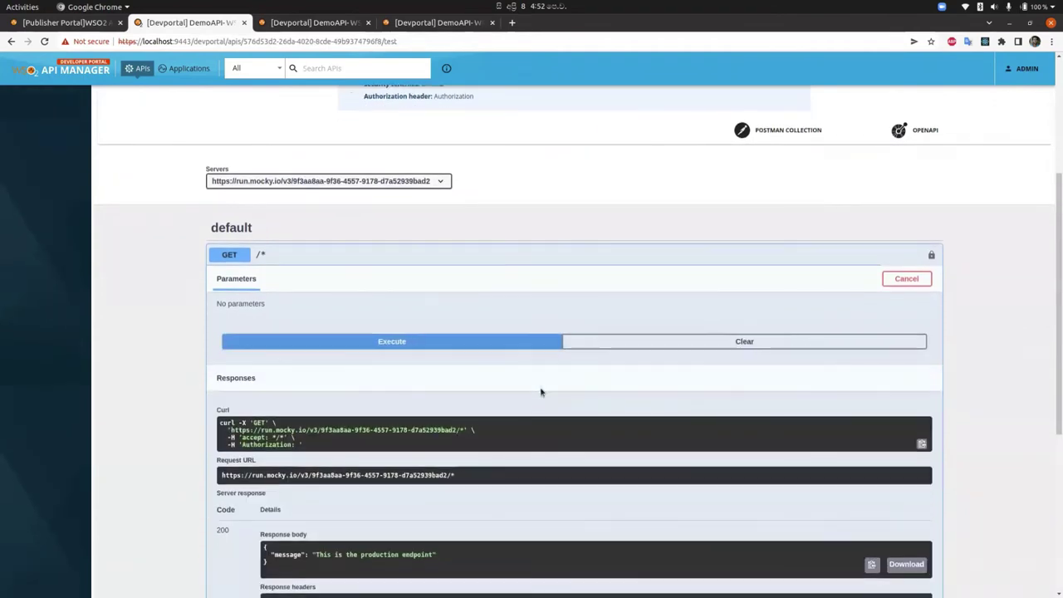
scroll(540, 392, down, 3)
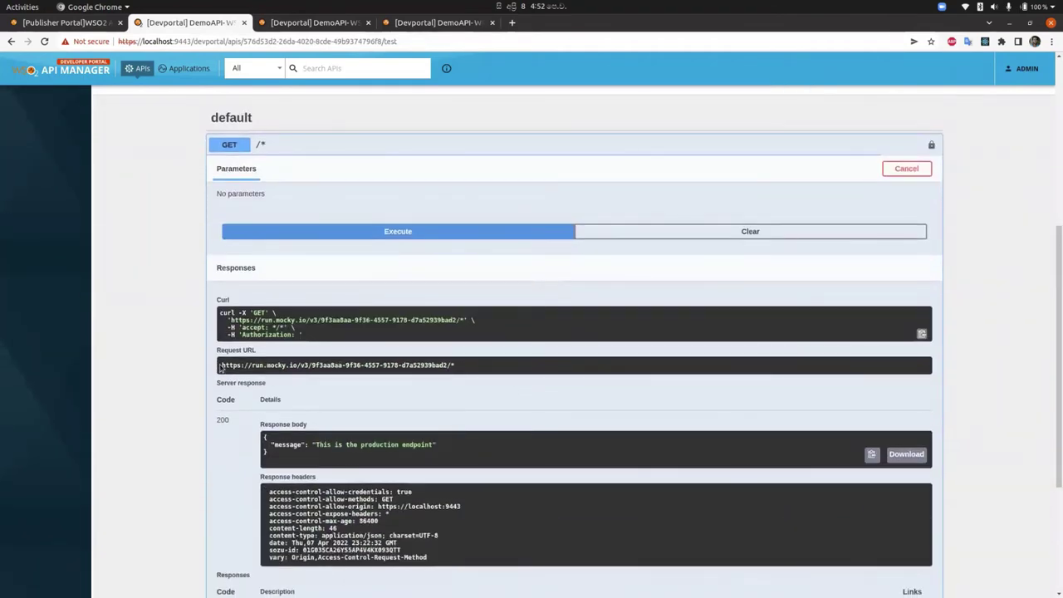
drag(221, 365, 565, 368)
click(174, 347)
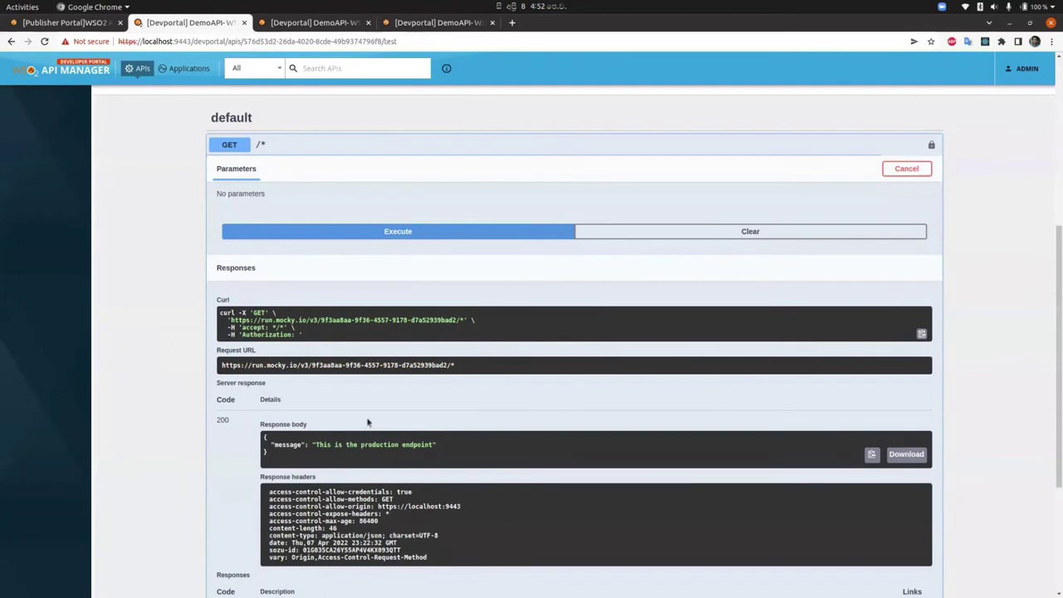
triple_click(366, 368)
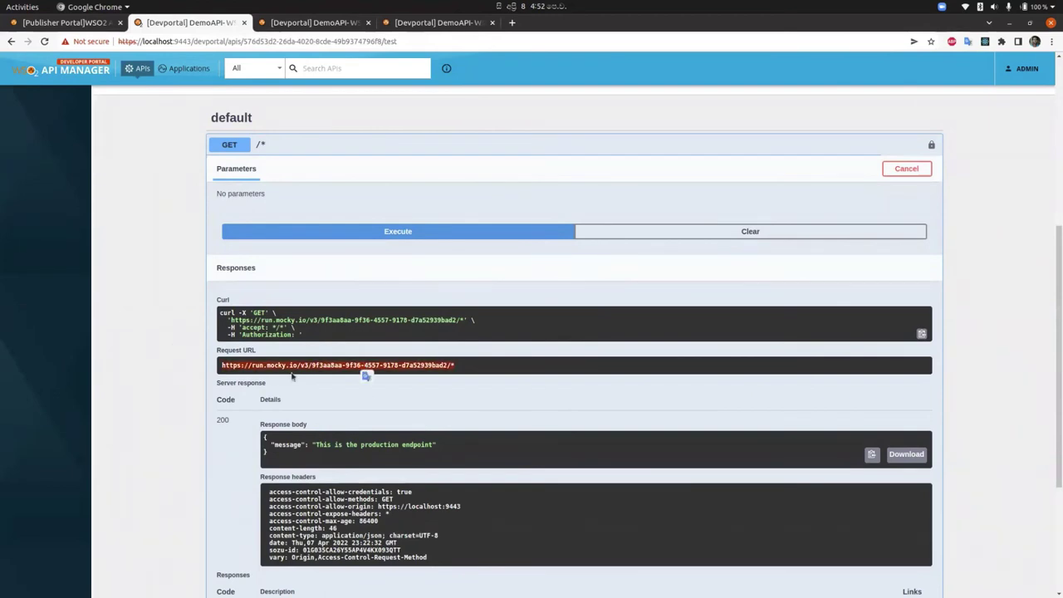
click(181, 376)
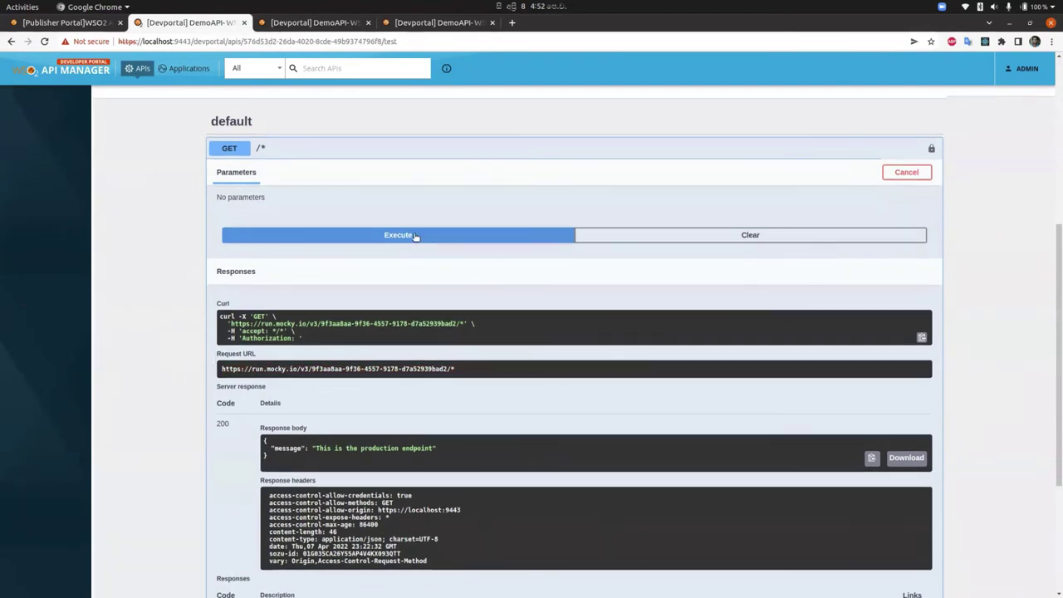
scroll(415, 238, up, 2)
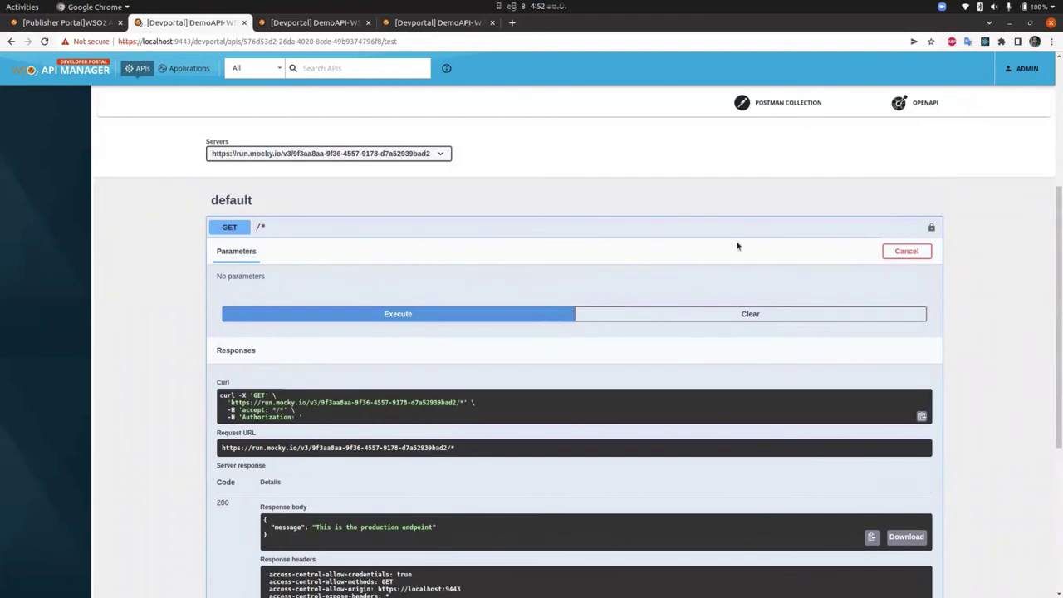
scroll(566, 263, up, 6)
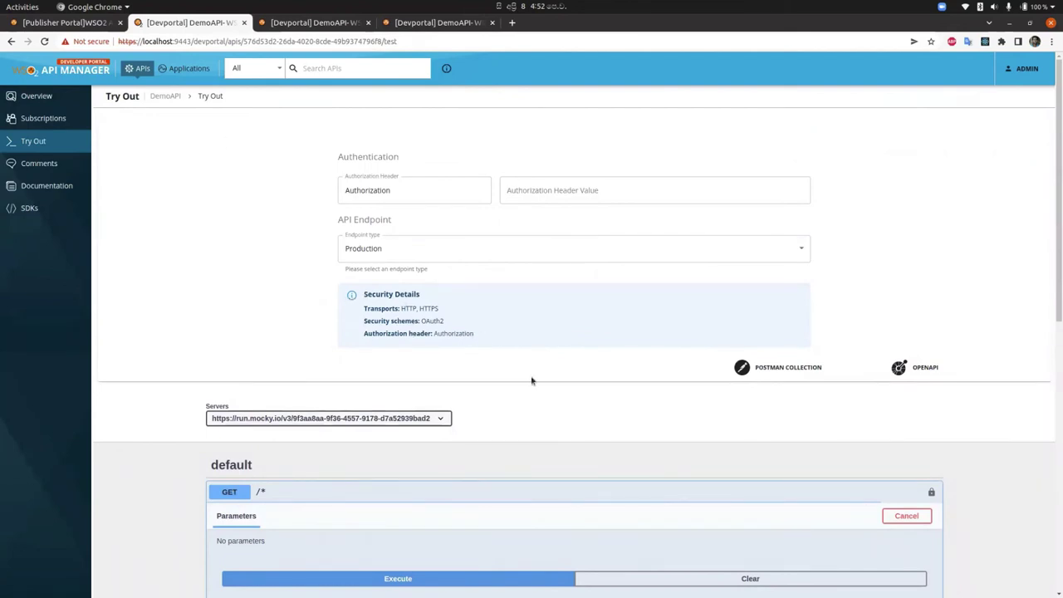
- Return to the Publisher Portal and view DemoAPI's runtime configurations
click(77, 27)
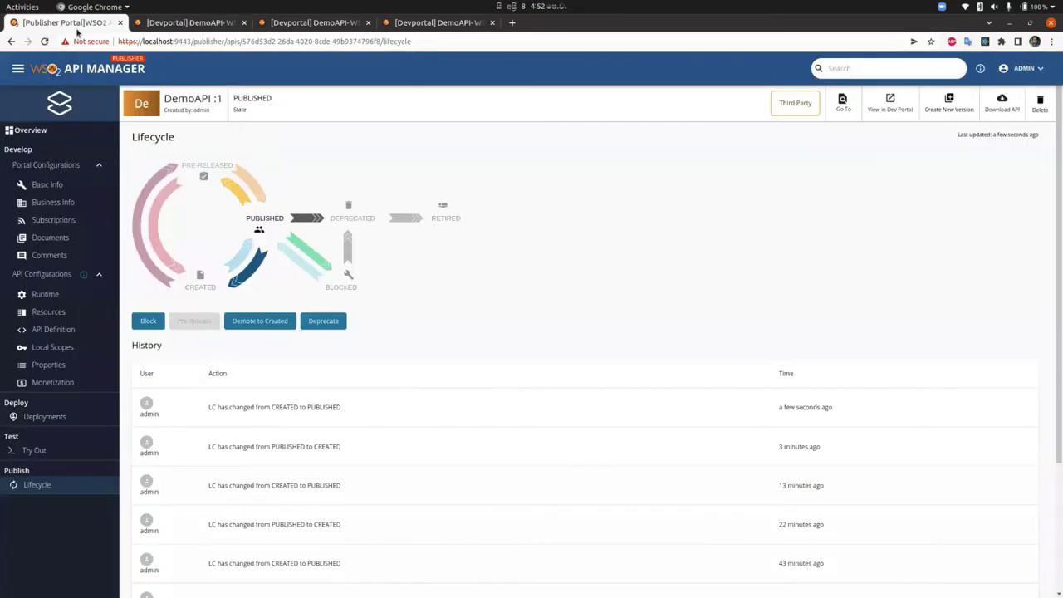
click(51, 294)
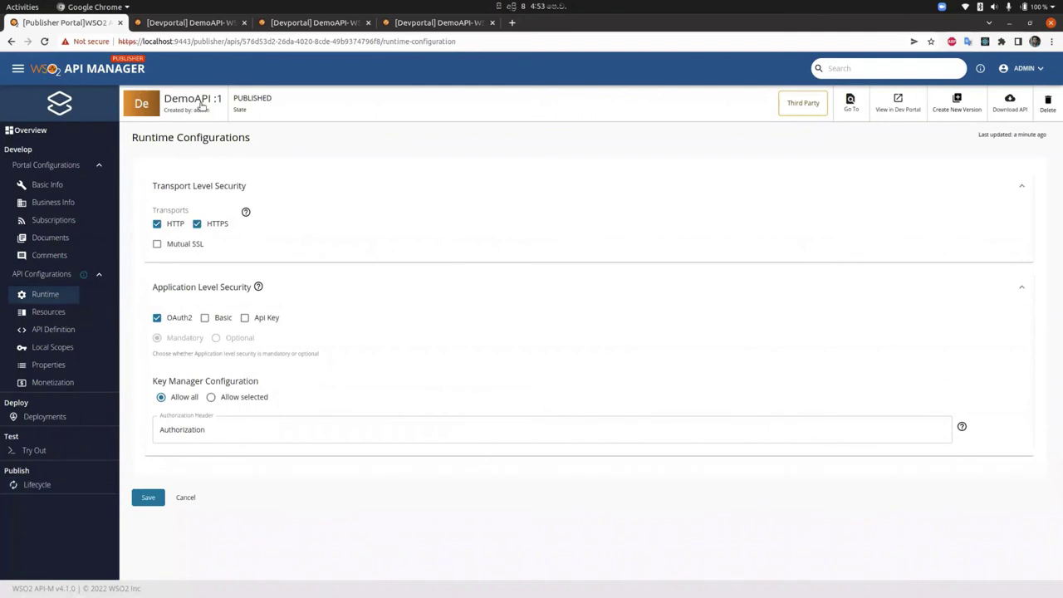
- Go back to the API list and start creating a streaming API by importing an AsyncAPI definition
click(91, 68)
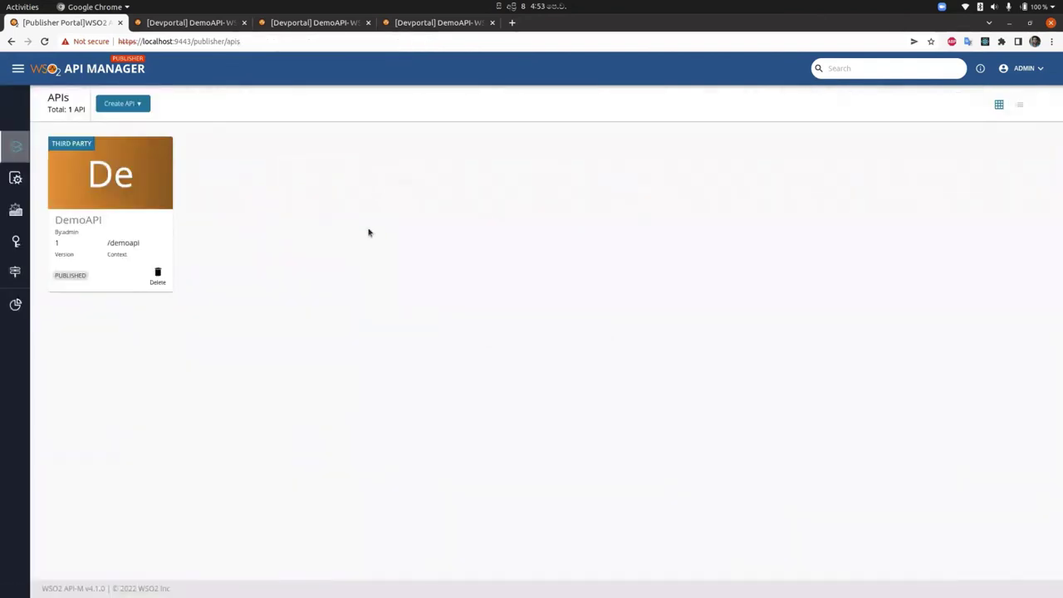
click(140, 106)
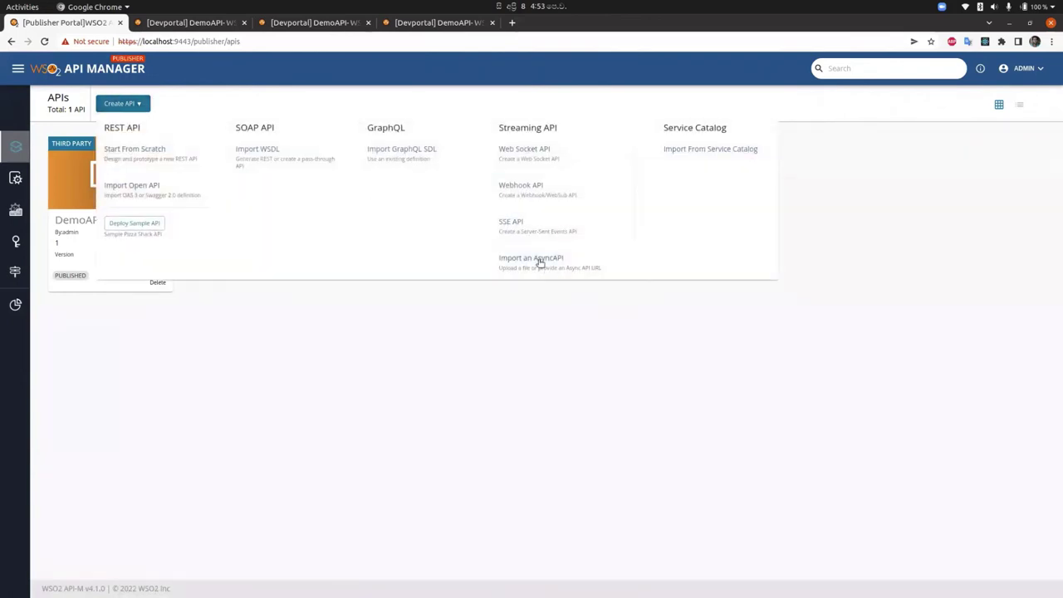
click(540, 262)
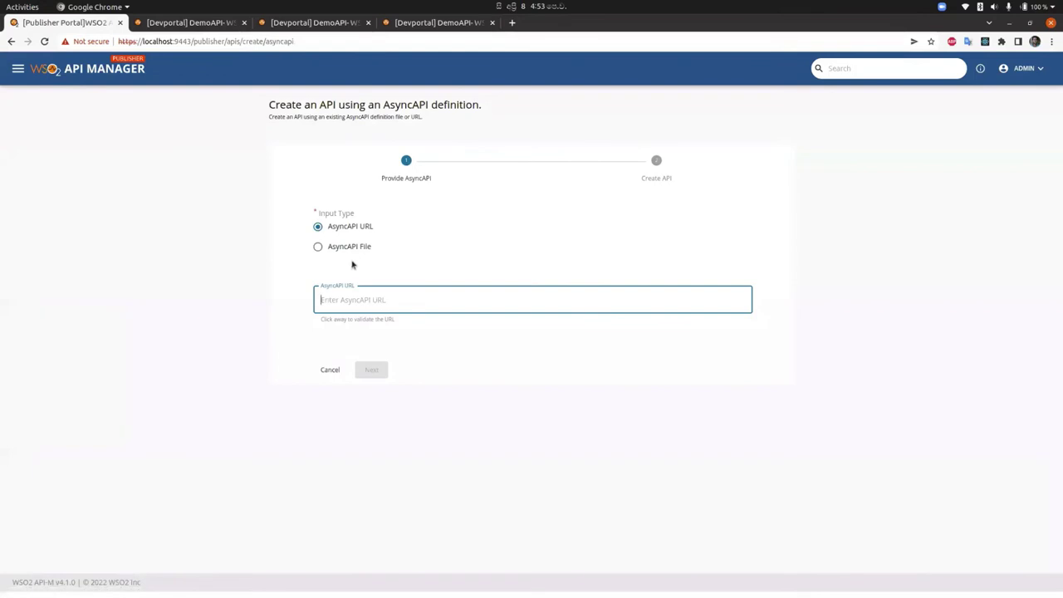
- Switch to Visual Studio Code to review the server URL and protocol in asyncapi.yaml, and close it to return to the browser
mouse_move(2, 370)
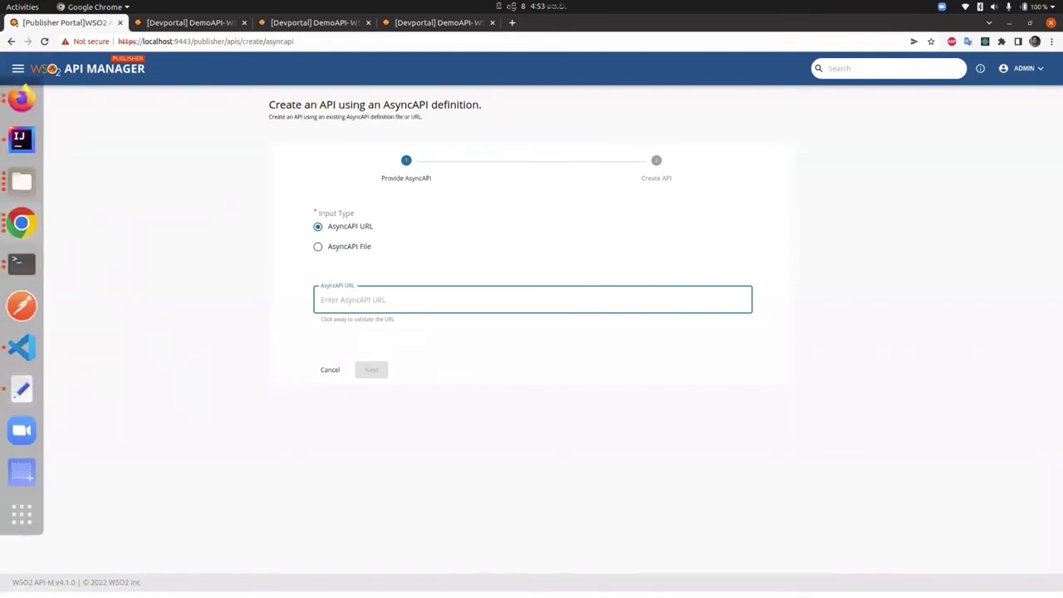
click(14, 352)
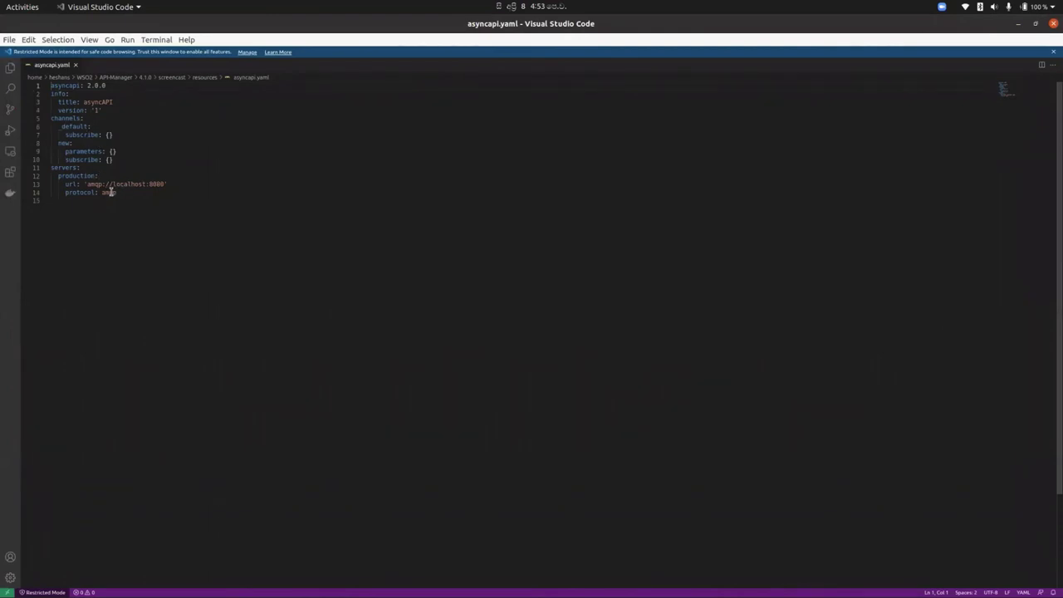
click(1054, 25)
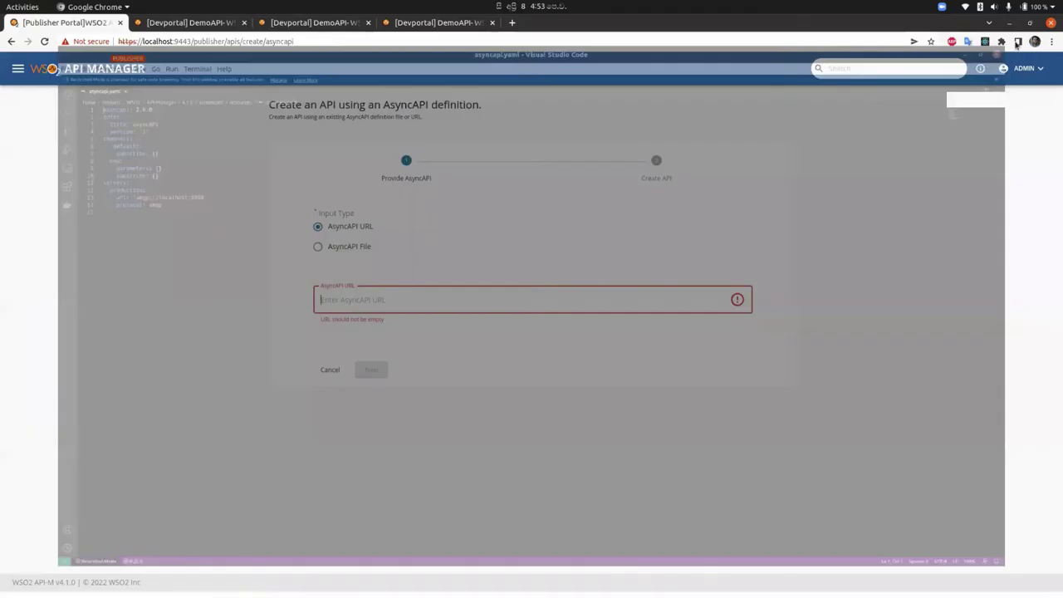
- Choose AsyncAPI File as the input type, upload asyncapi.yaml and continue to the API details
click(349, 248)
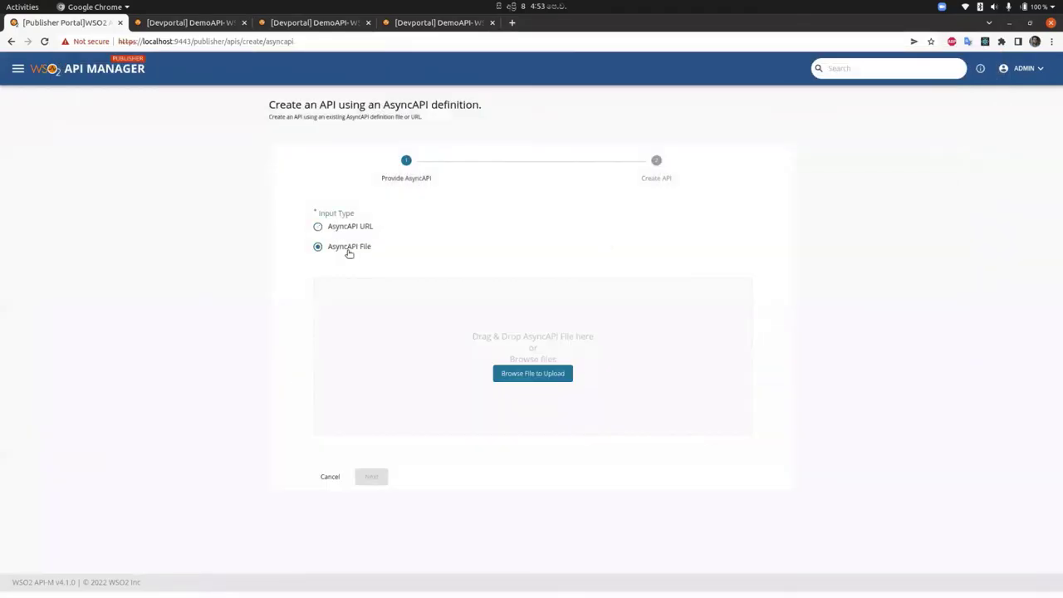
click(507, 371)
double_click(391, 188)
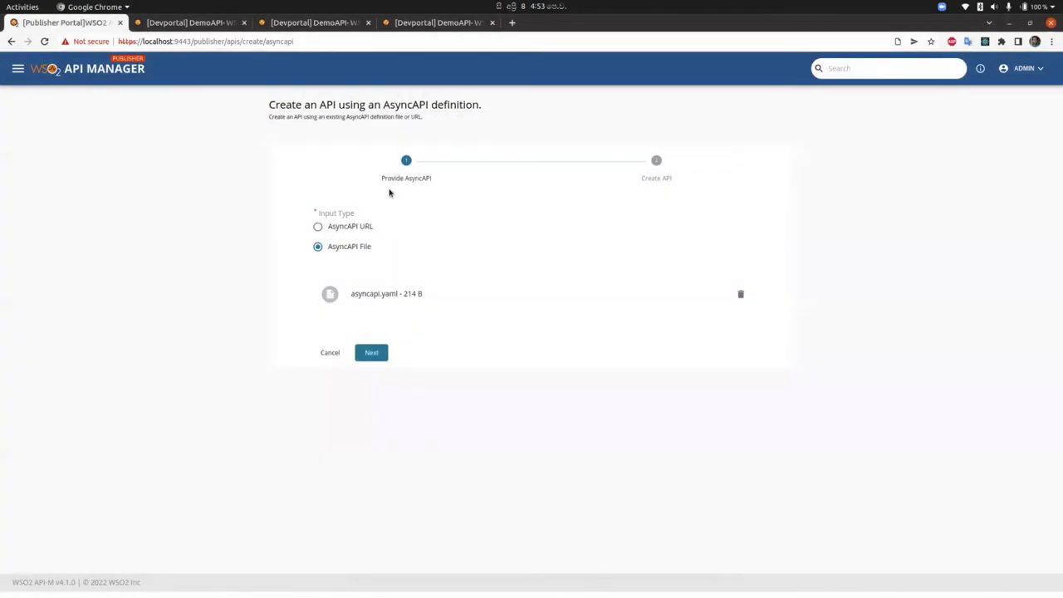
click(373, 356)
- Copy the API name asyncAPI into the context and set the protocol to Other
double_click(339, 232)
key(ctrl+c)
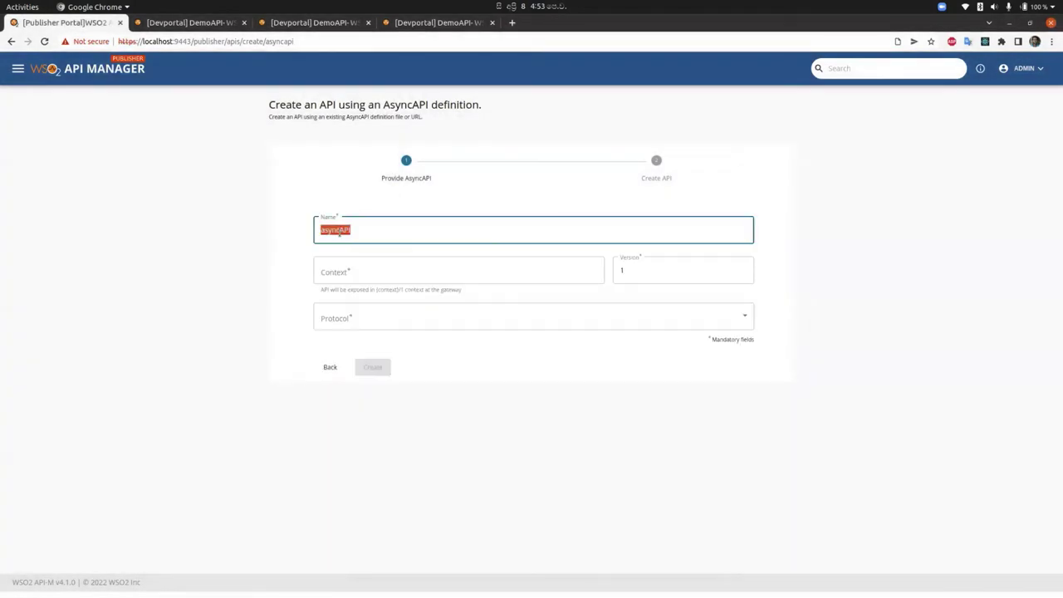
click(340, 267)
key(ctrl+v)
click(389, 322)
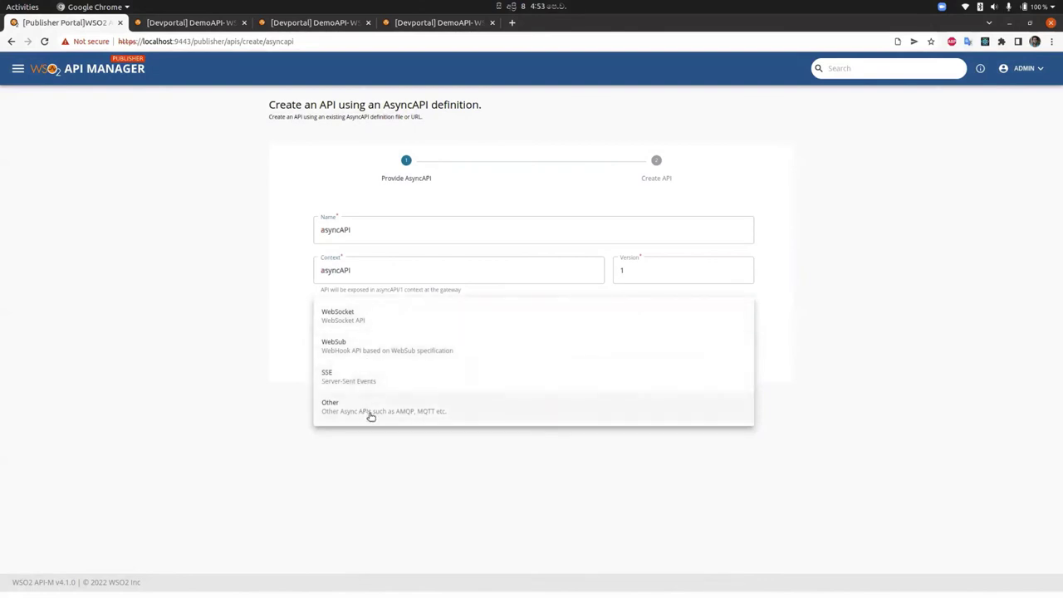
click(369, 413)
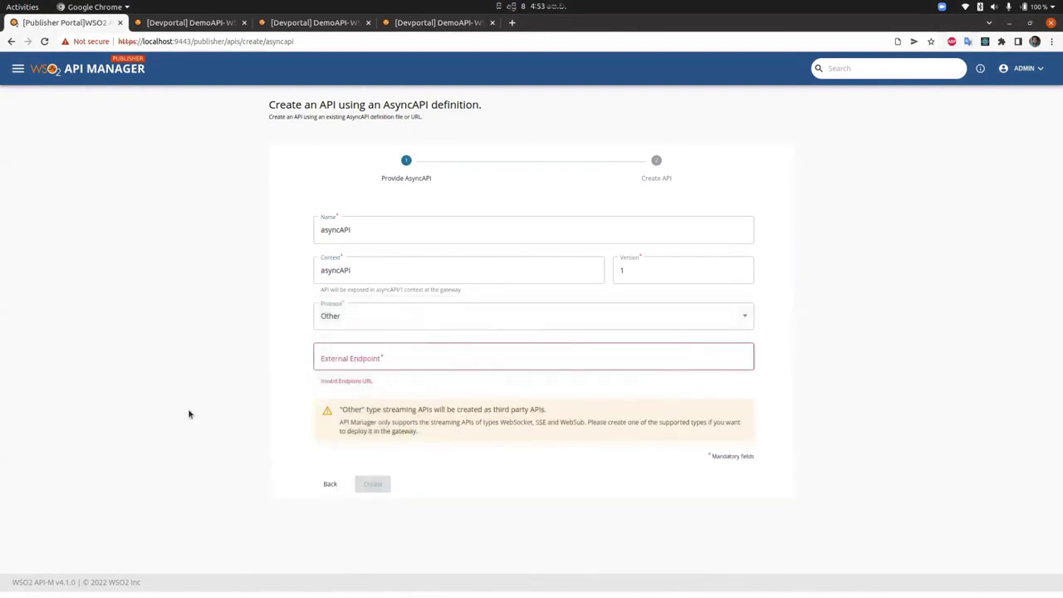
- Set the external endpoint to amqp://localhost:9090 and create the API
click(433, 361)
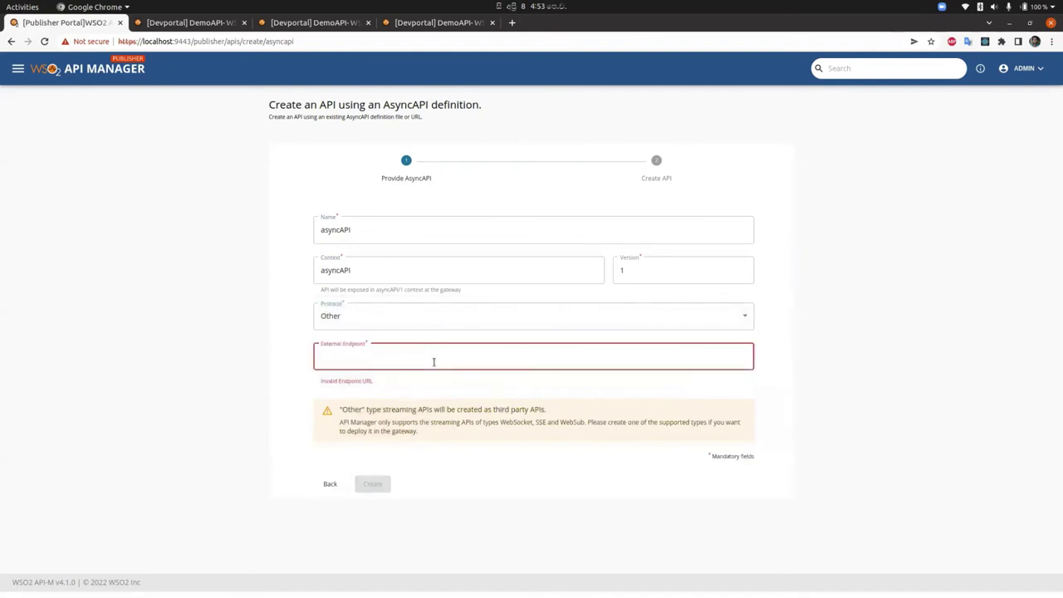
text(amqp://localhost:9090)
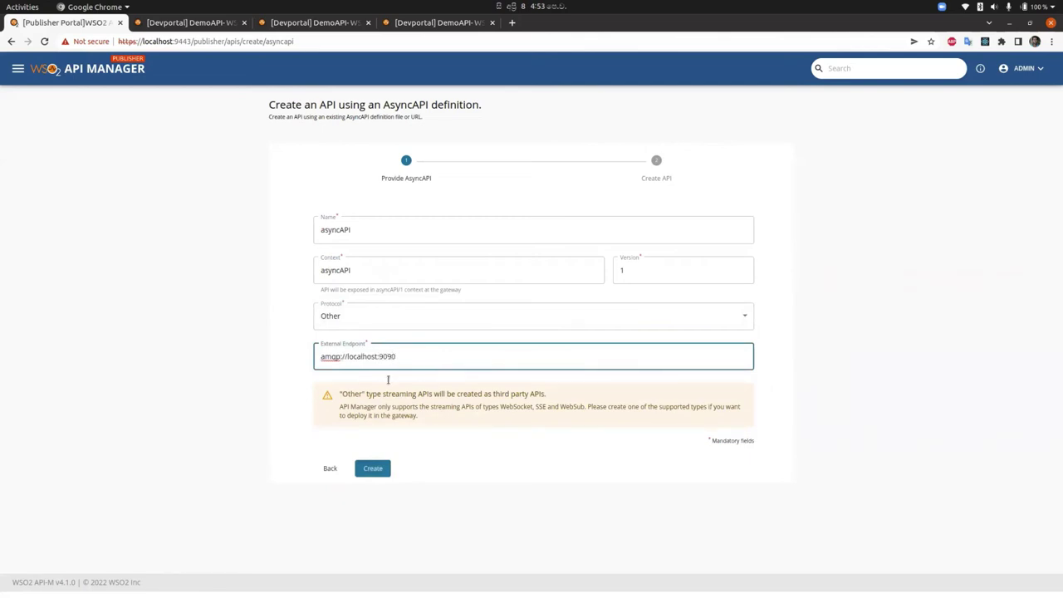
click(388, 394)
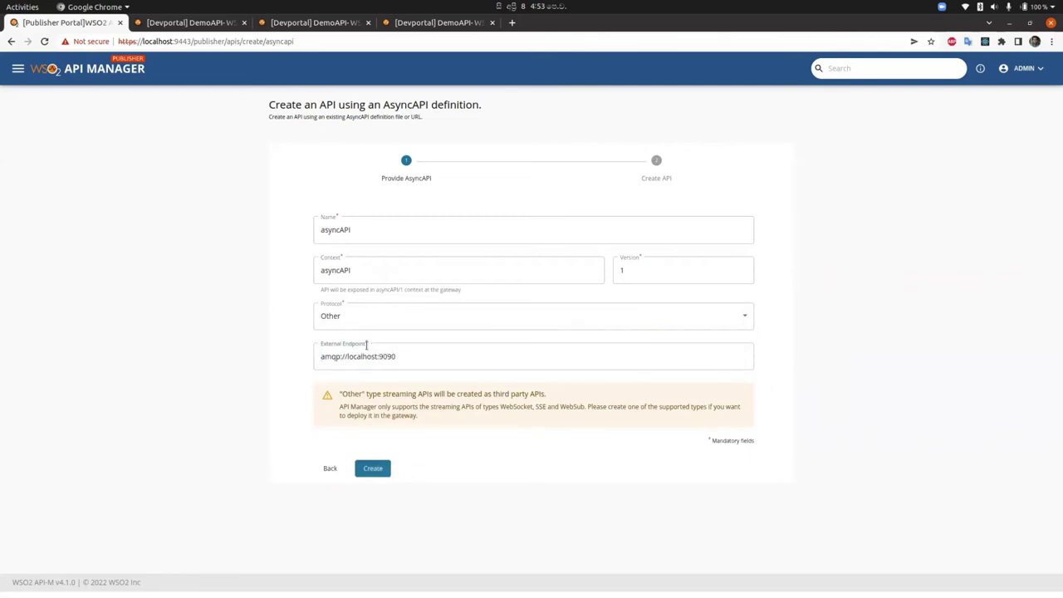
click(388, 468)
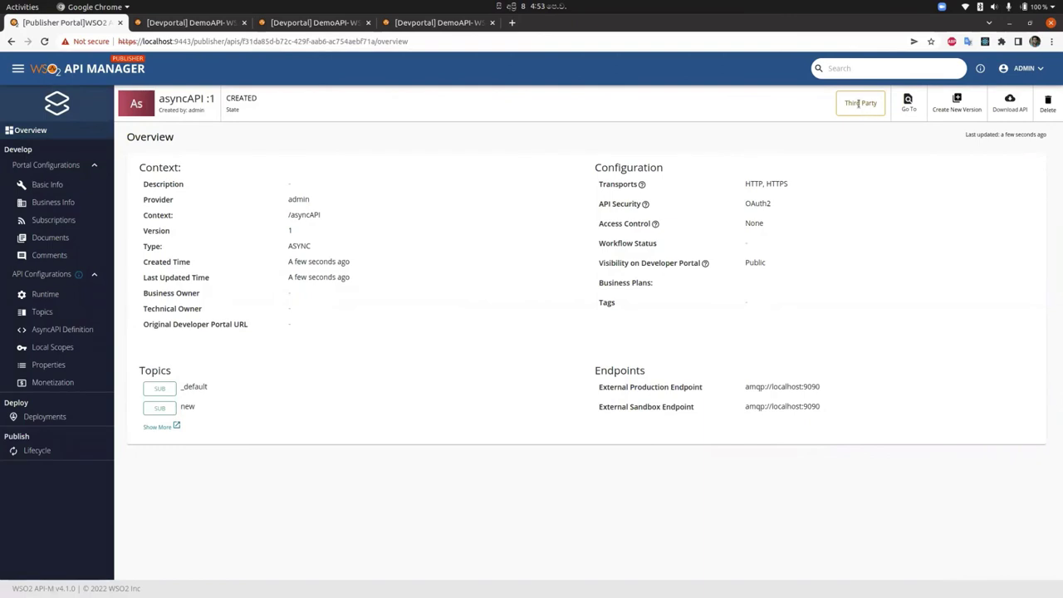
- Review the third-party setting and external endpoints in asyncAPI's basic info, and return to the API list
click(69, 186)
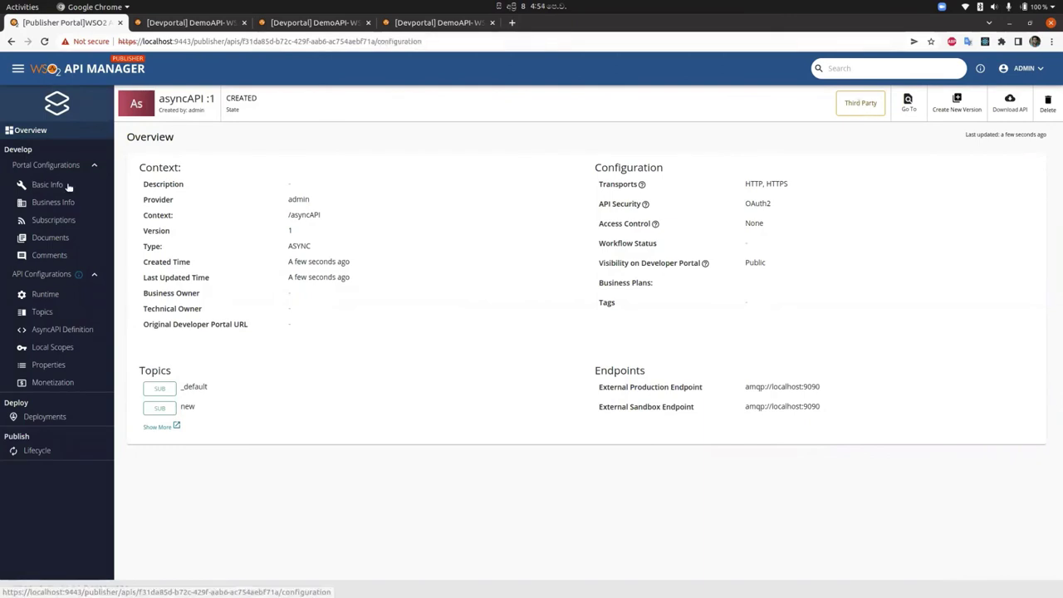
scroll(512, 200, down, 3)
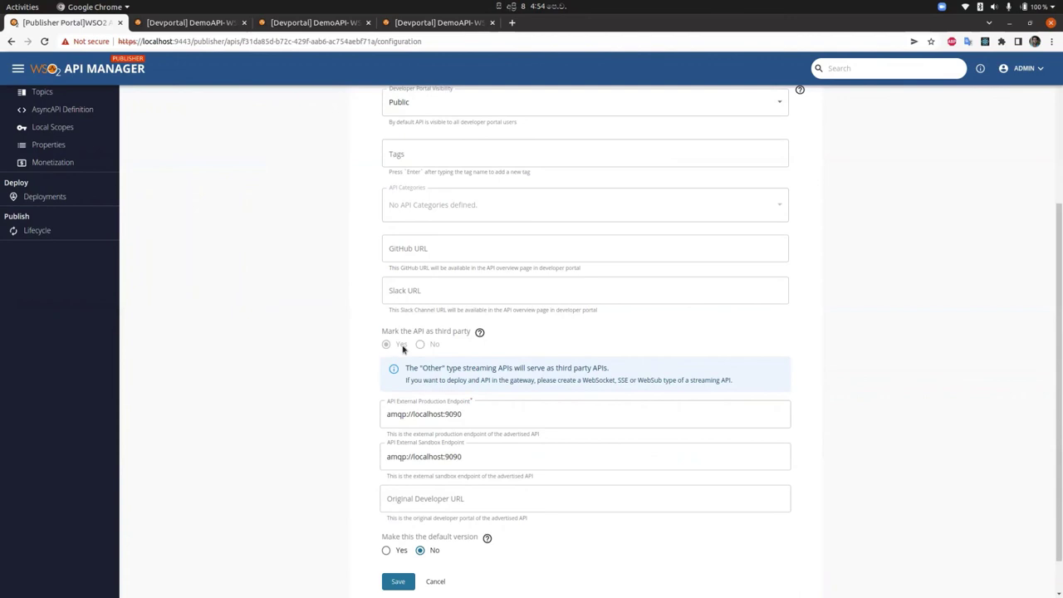
scroll(403, 349, down, 1)
scroll(403, 353, up, 6)
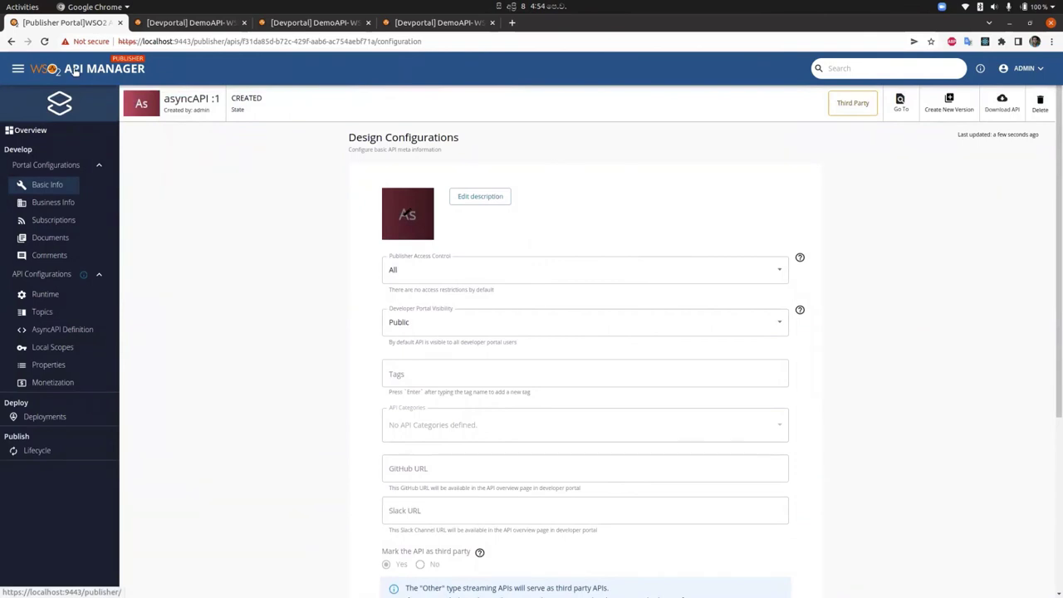
click(73, 71)
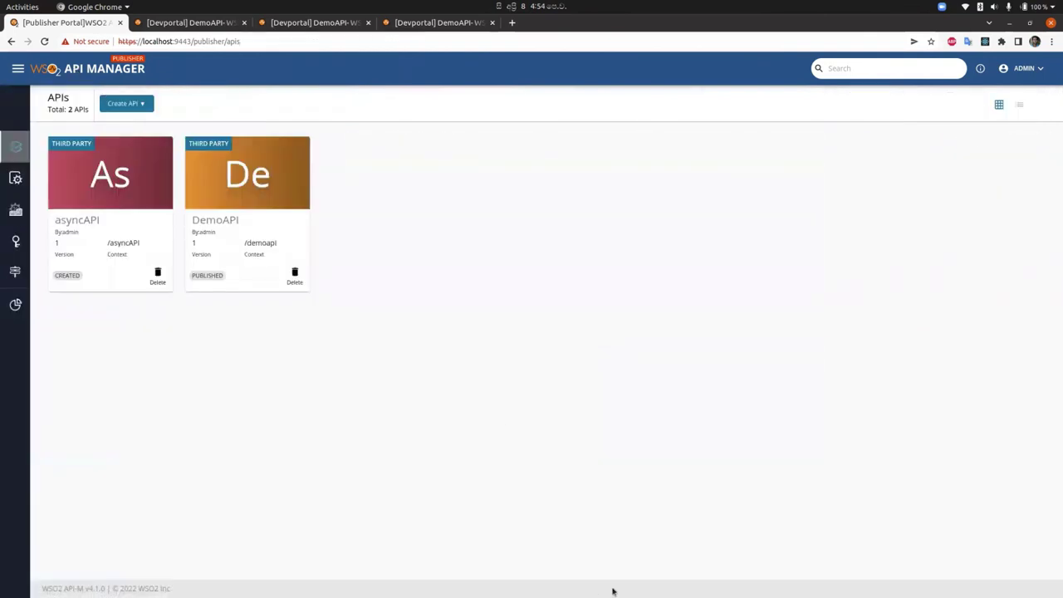